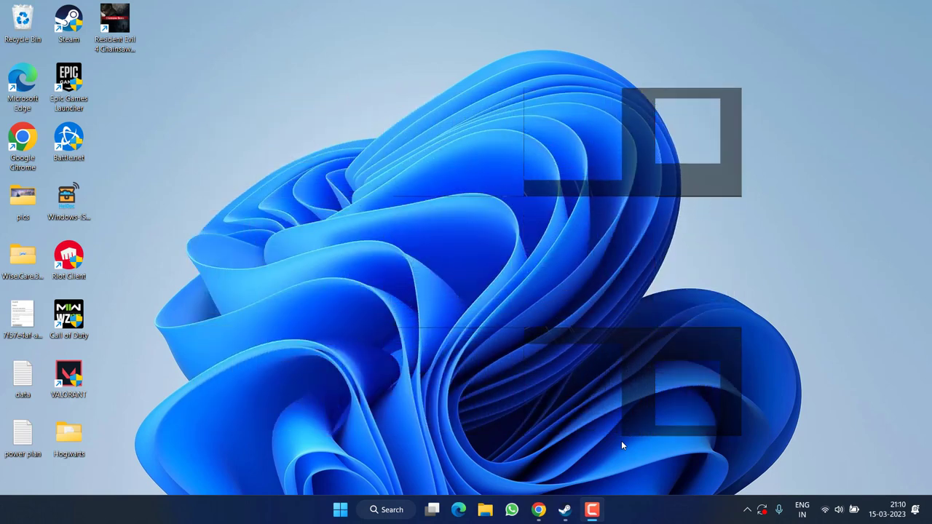
- Open Windows Settings on the Windows Update page listing the pending 2023-03 cumulative and driver updates
key("super+i")
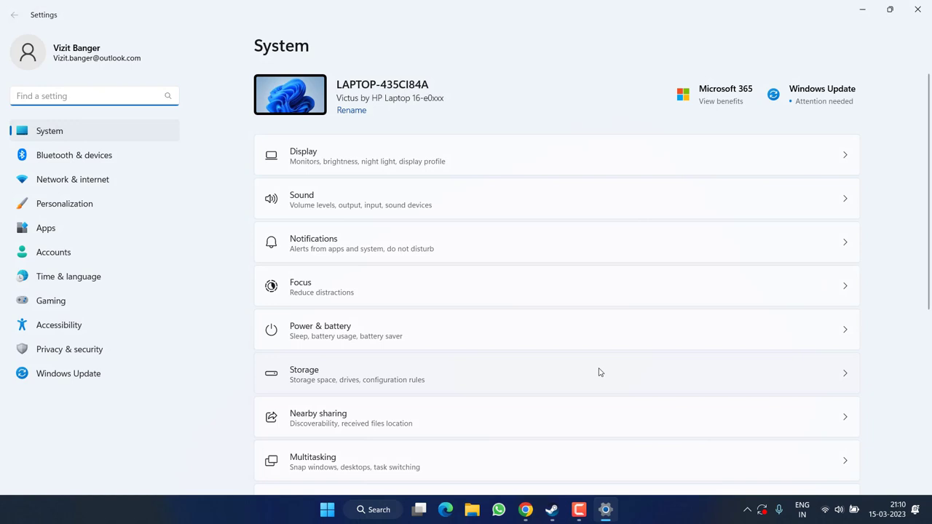
left_click(104, 374)
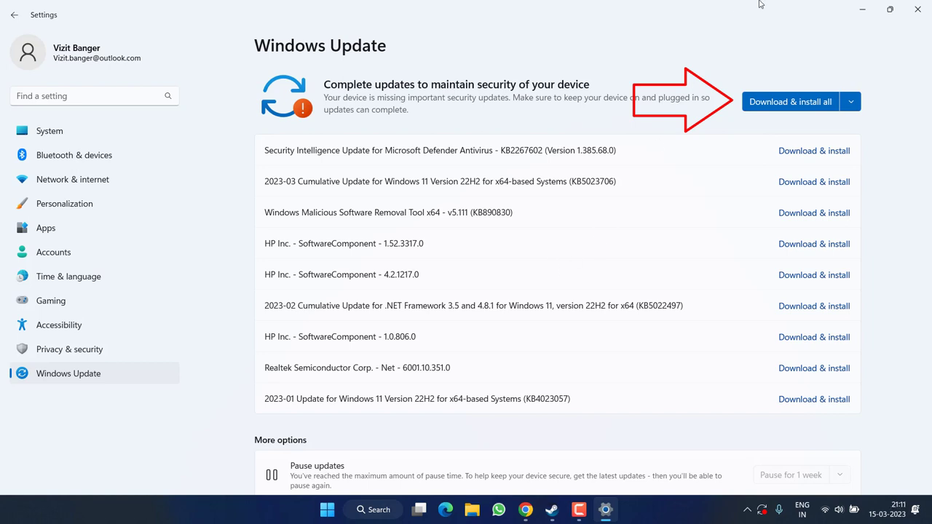
- Close Settings, sort Task Manager processes by memory, and end the Google Chrome task
left_click(929, 4)
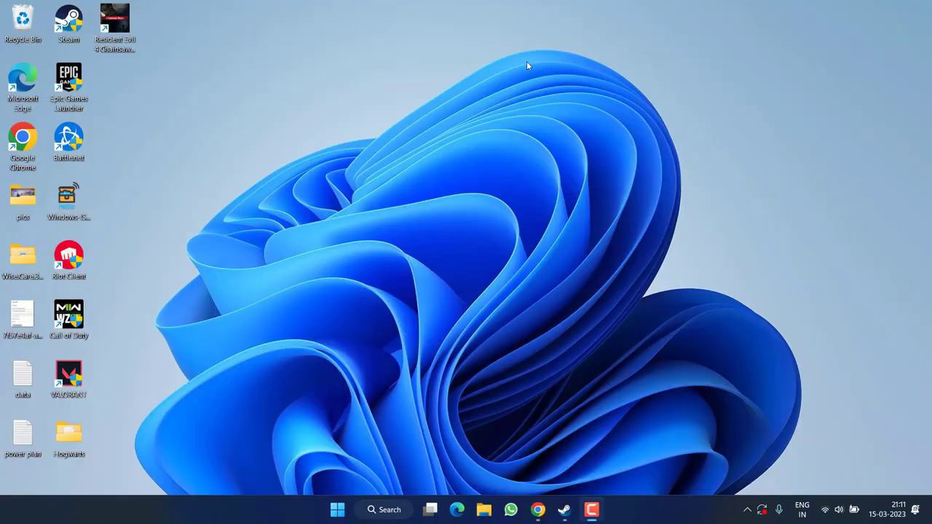
right_click(346, 508)
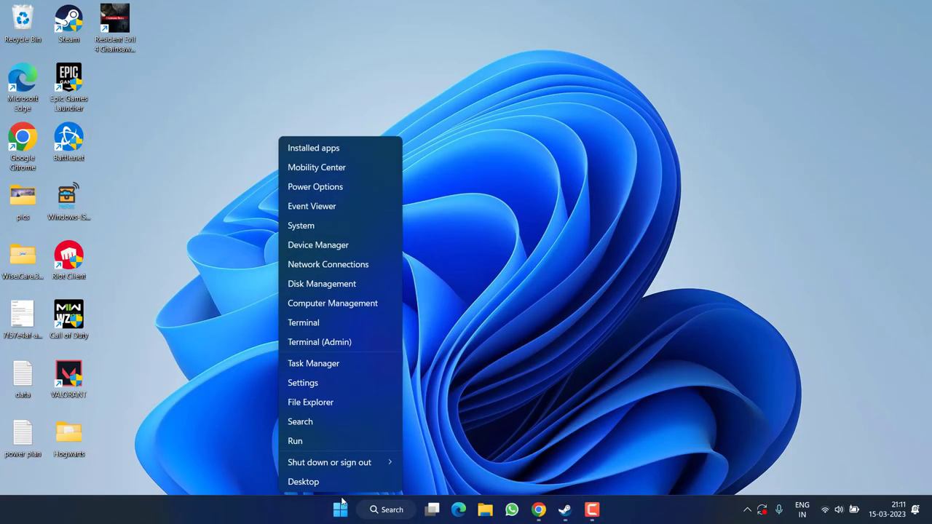
left_click(299, 362)
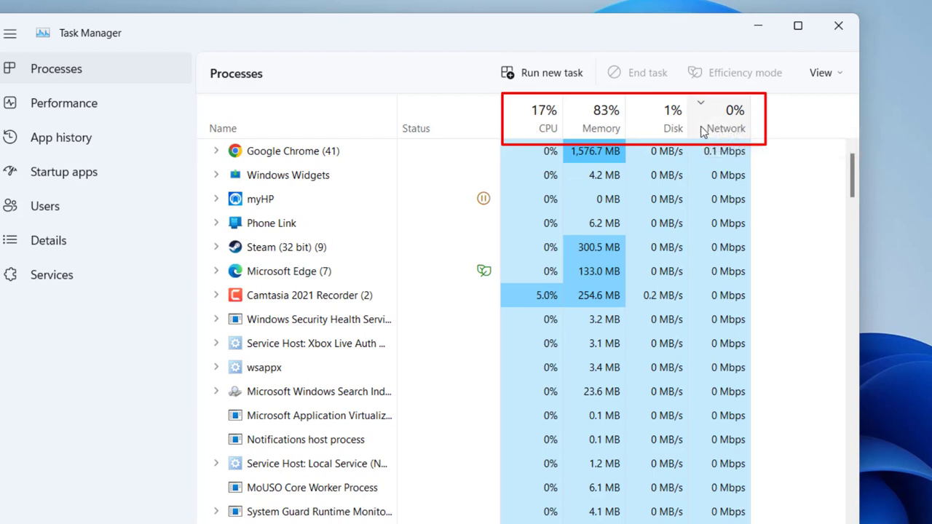
left_click(603, 124)
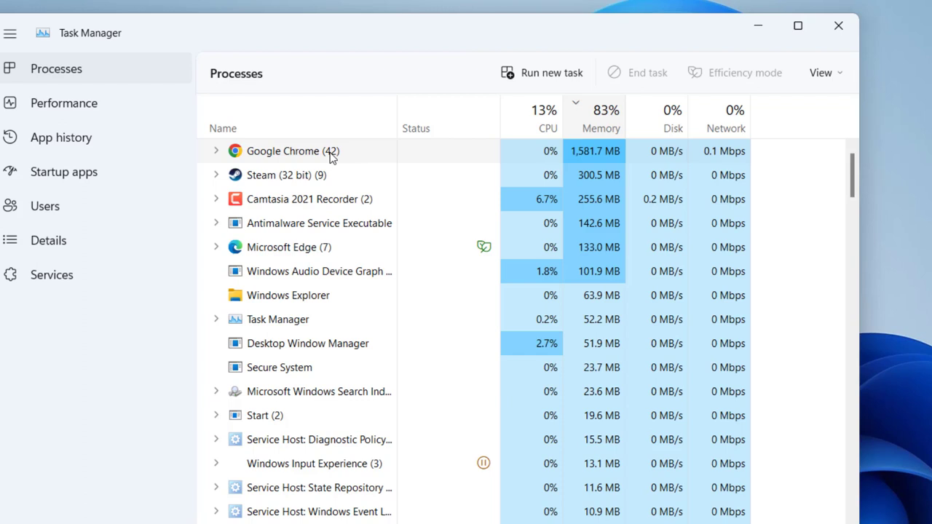
right_click(299, 153)
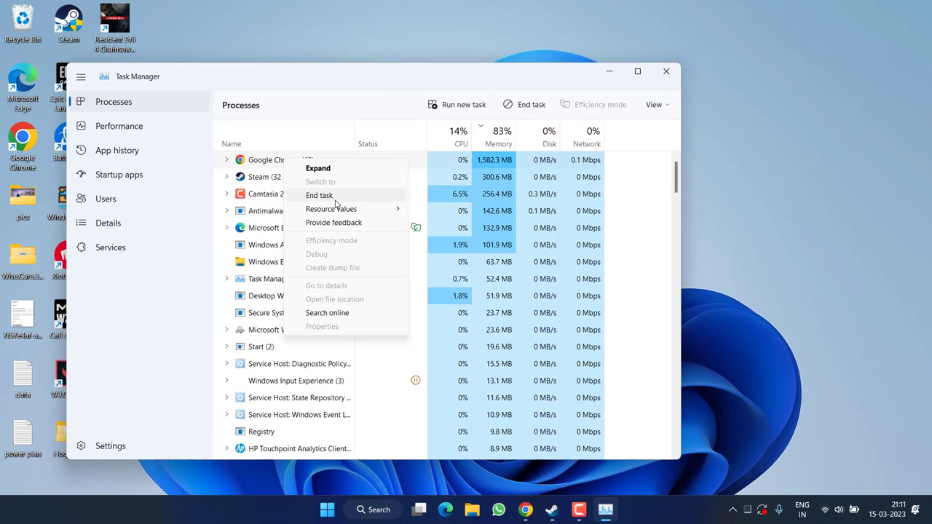
left_click(666, 70)
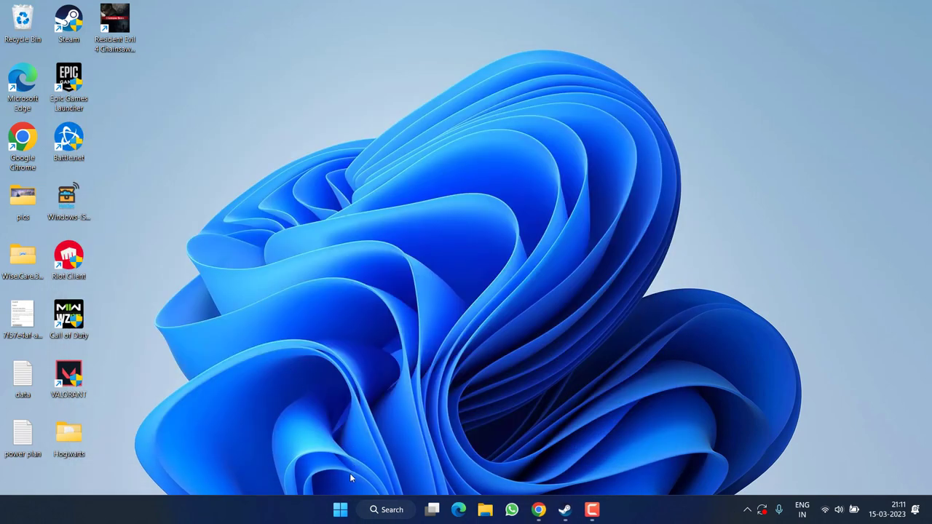
right_click(340, 510)
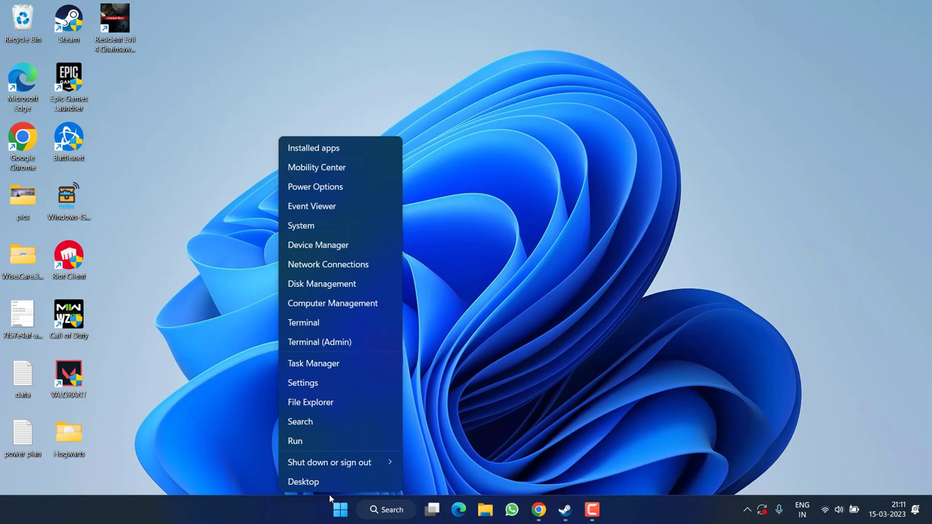
left_click(323, 244)
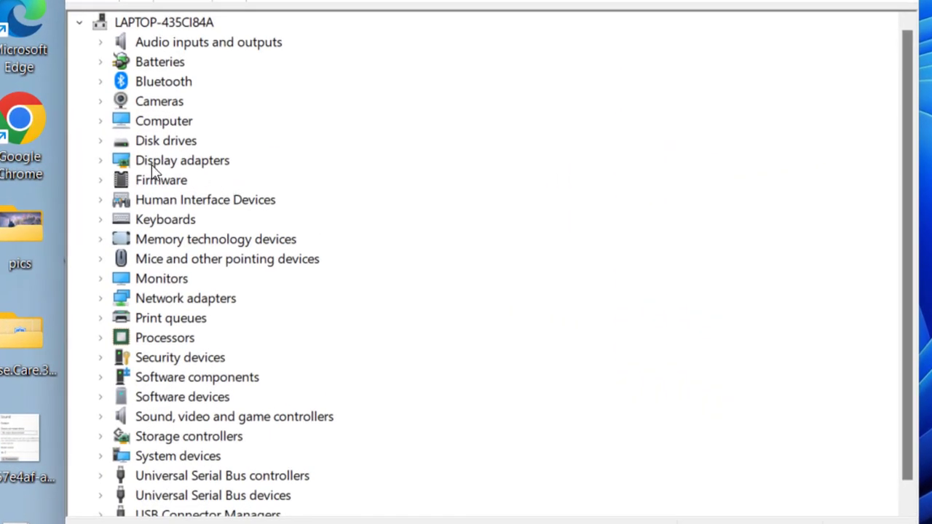
left_click(146, 166)
left_click(106, 163)
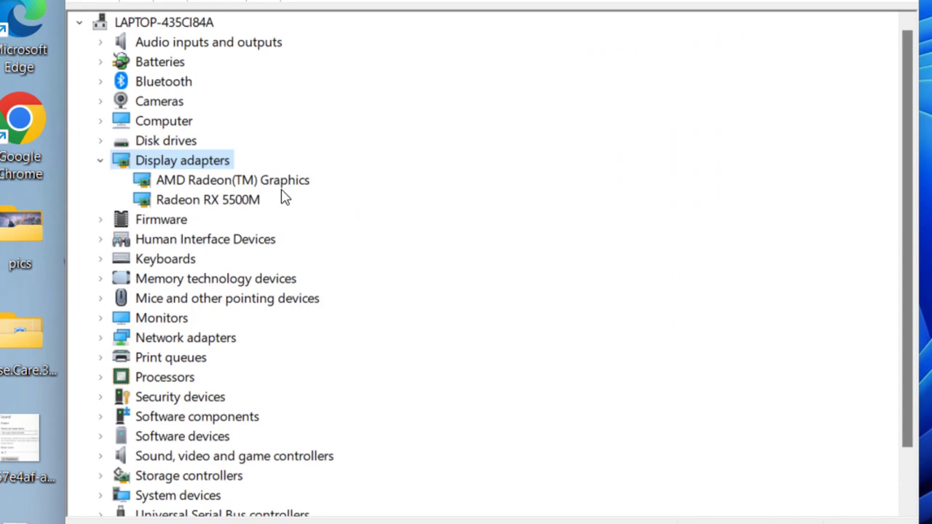
right_click(237, 202)
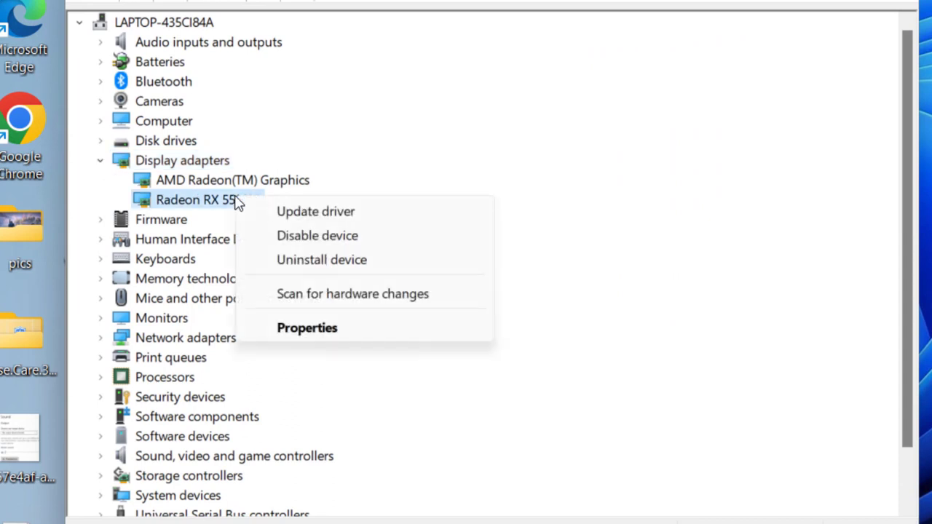
left_click(321, 331)
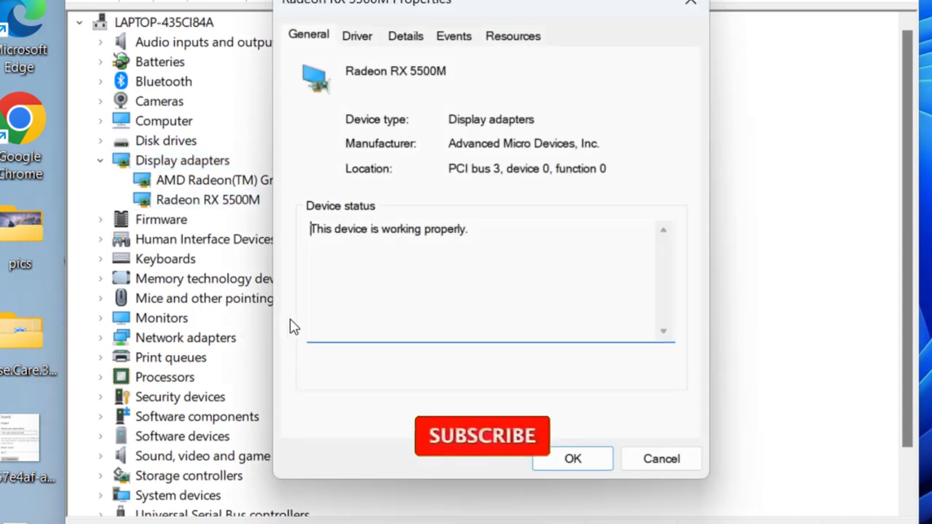
left_click(357, 37)
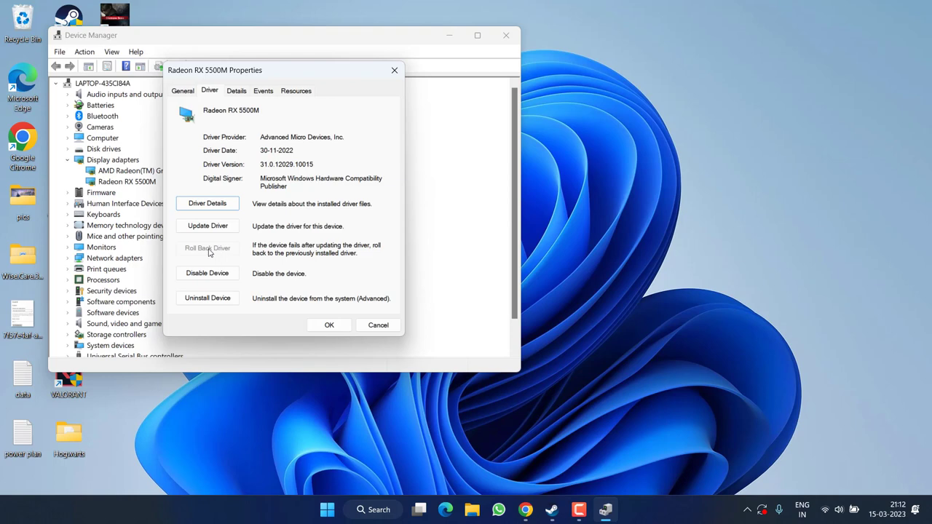
left_click(329, 326)
left_click(505, 35)
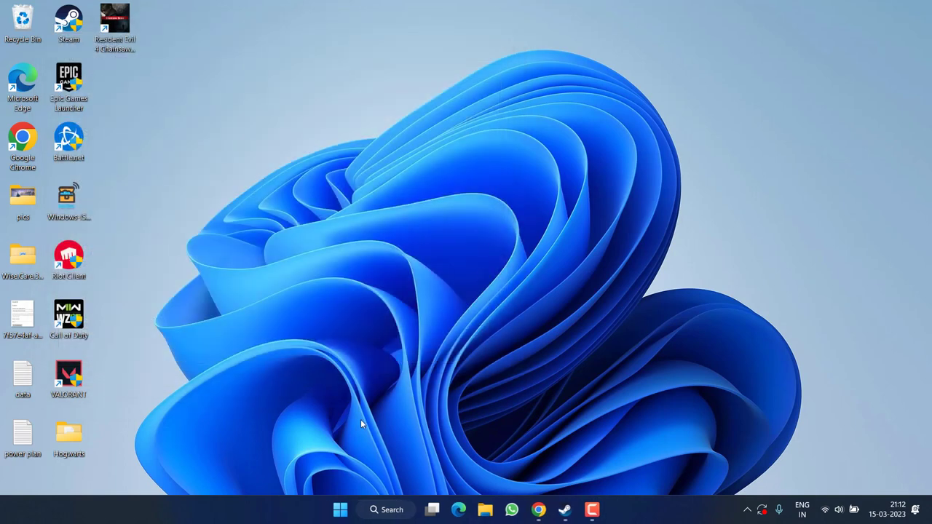
- Open the Bungie folder under %appdata% using the Run box
right_click(340, 510)
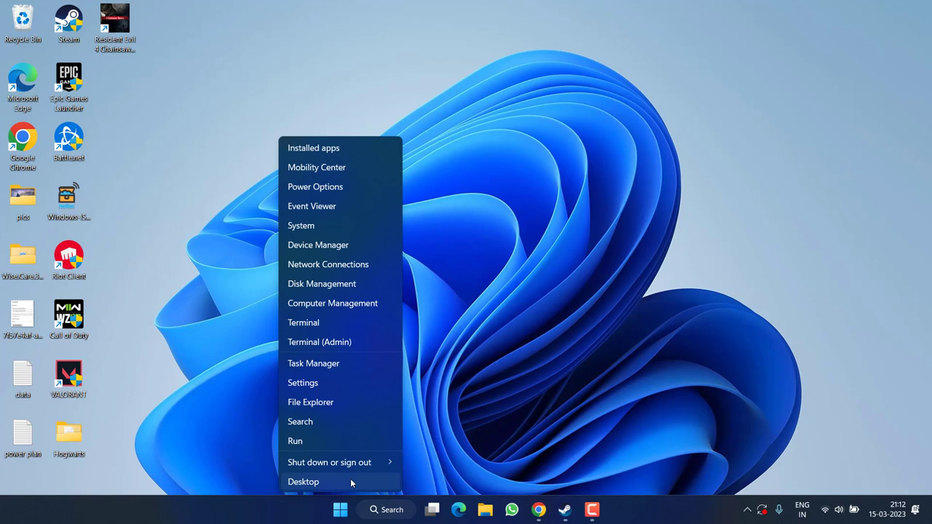
left_click(310, 443)
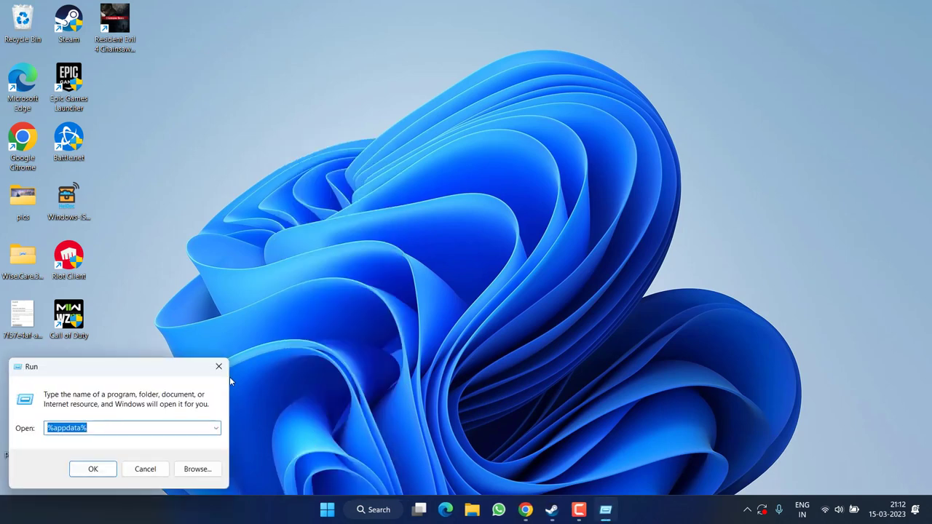
type("%app")
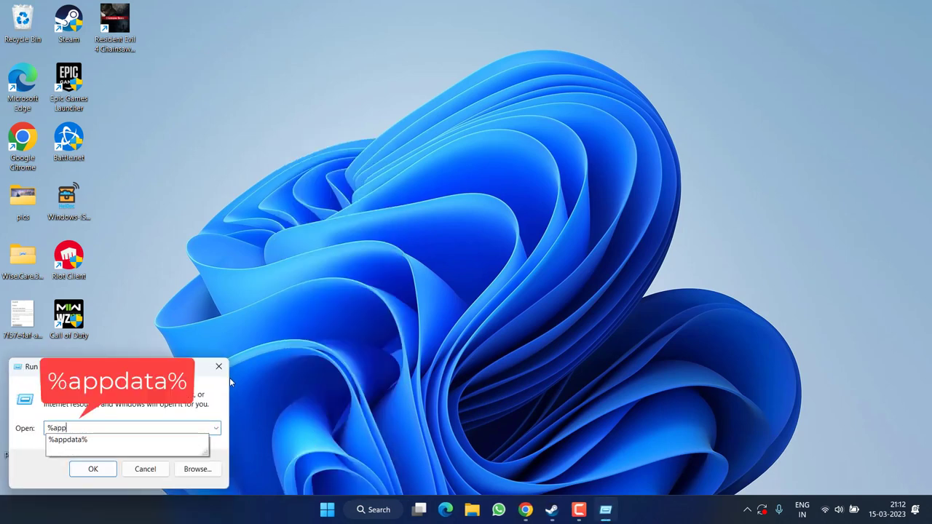
key("Down")
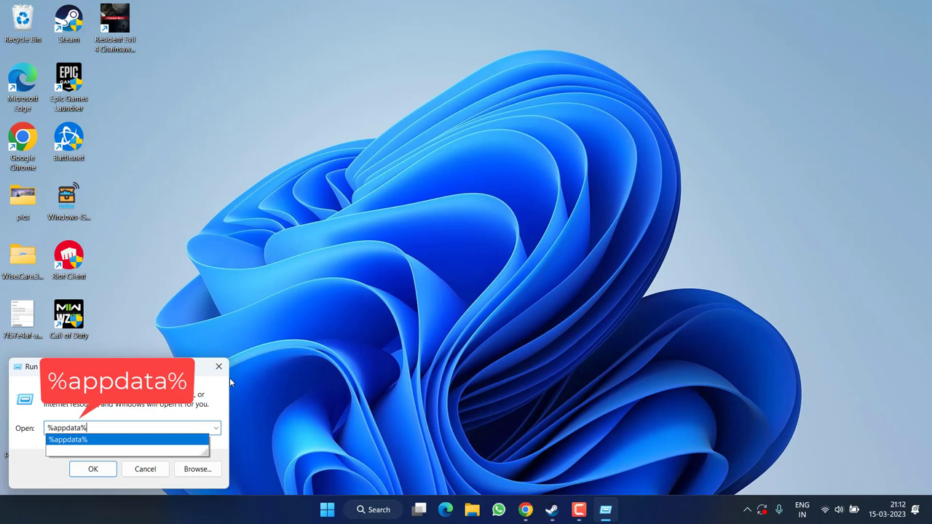
key("Return")
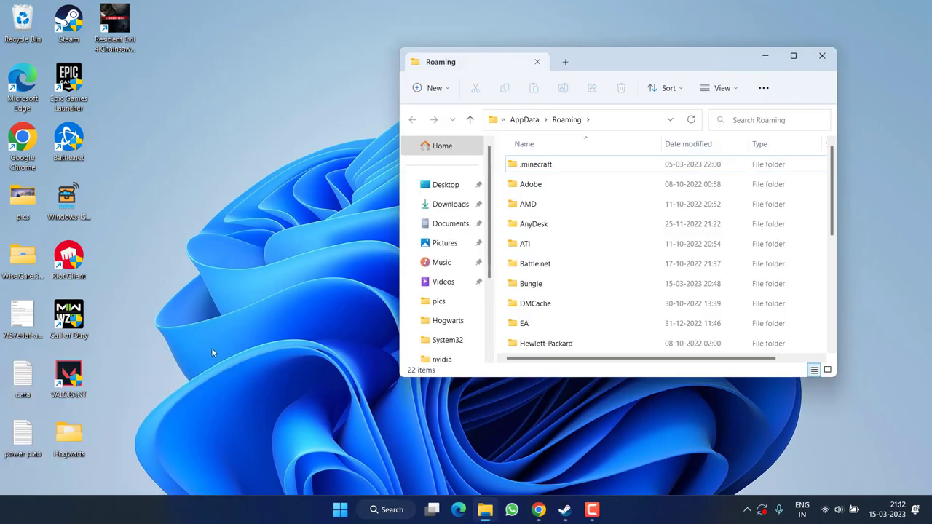
double_click(538, 283)
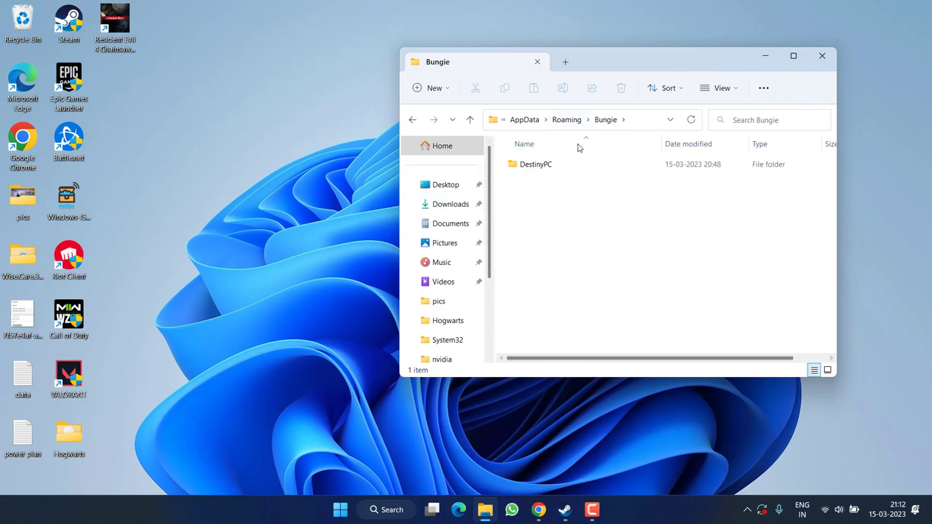
- Delete the DestinyPC cache folder and close File Explorer
right_click(544, 164)
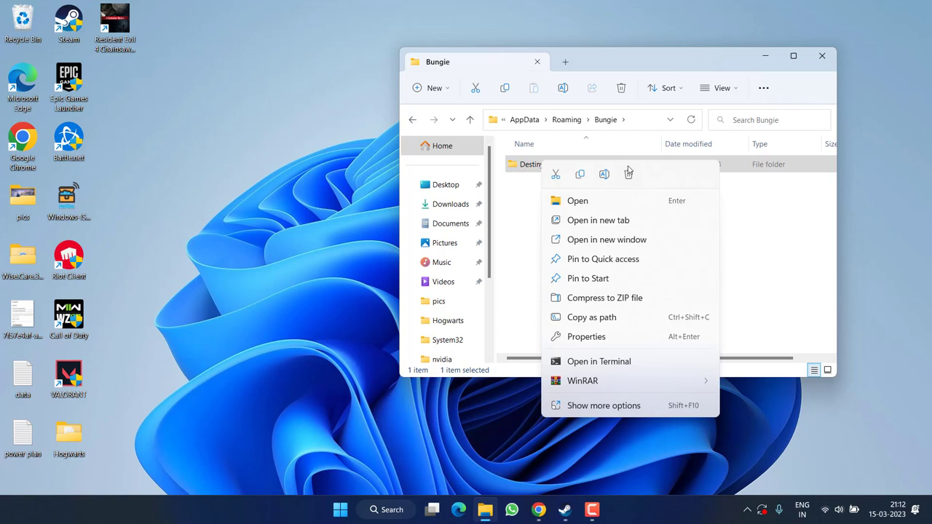
left_click(629, 174)
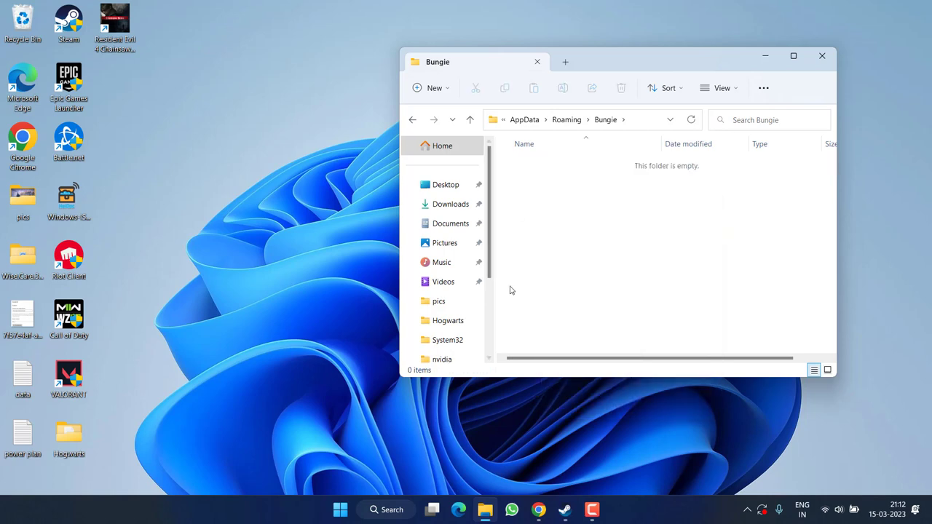
left_click(822, 56)
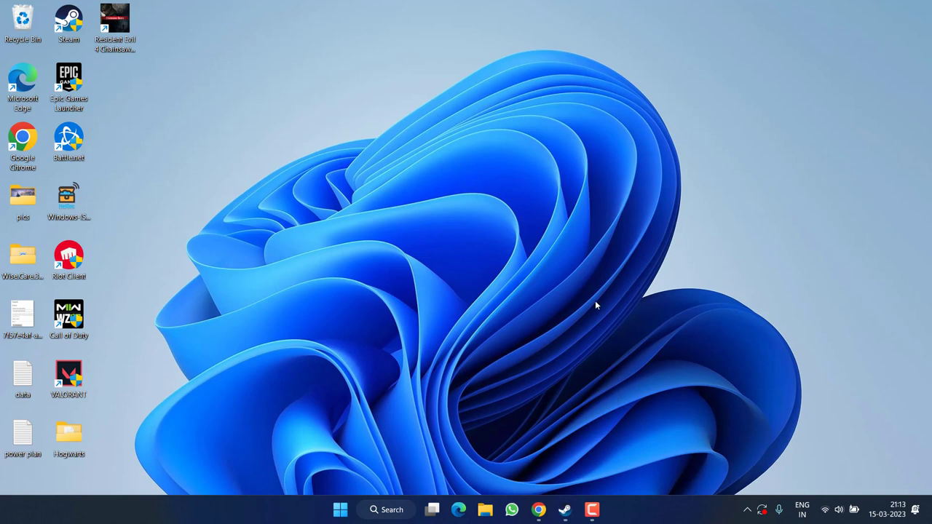
- Find 'advanced' system settings and open Performance Options' Virtual Memory dialog showing 6144 MB
left_click(339, 510)
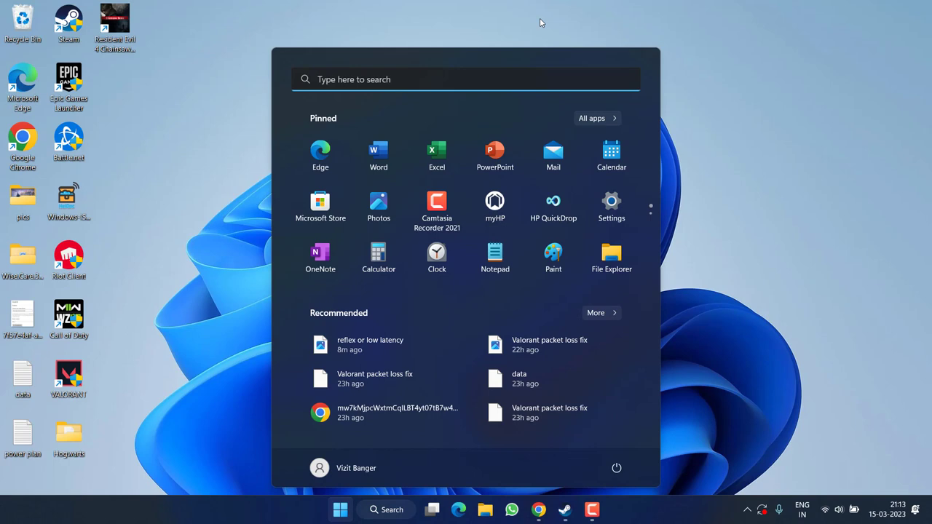
type("advanced")
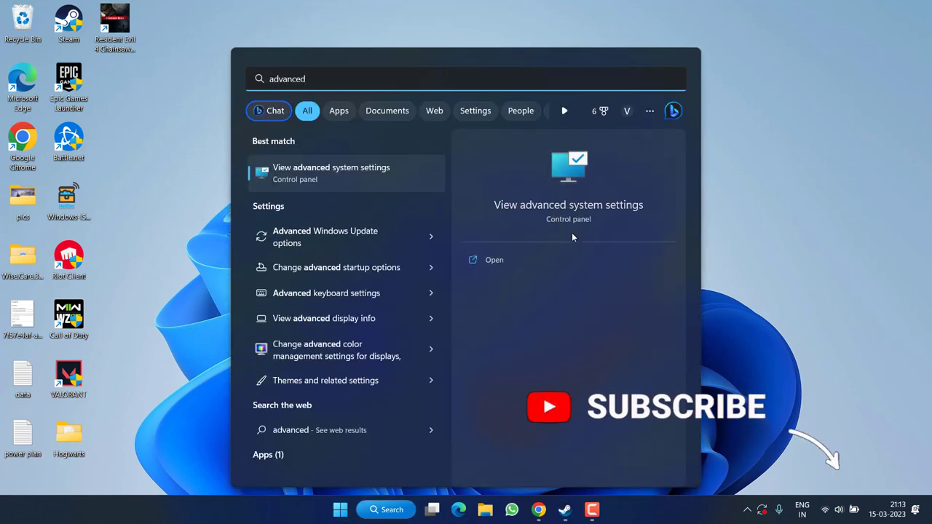
left_click(550, 211)
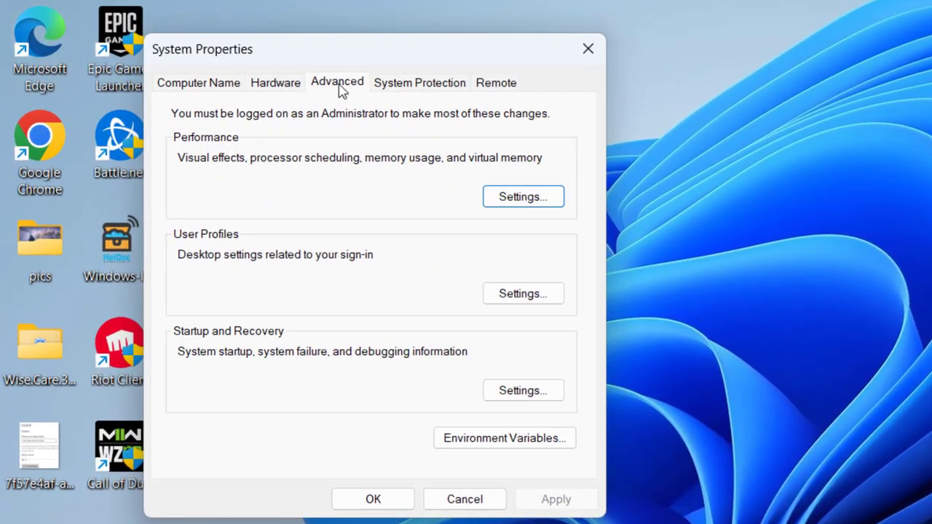
left_click(505, 202)
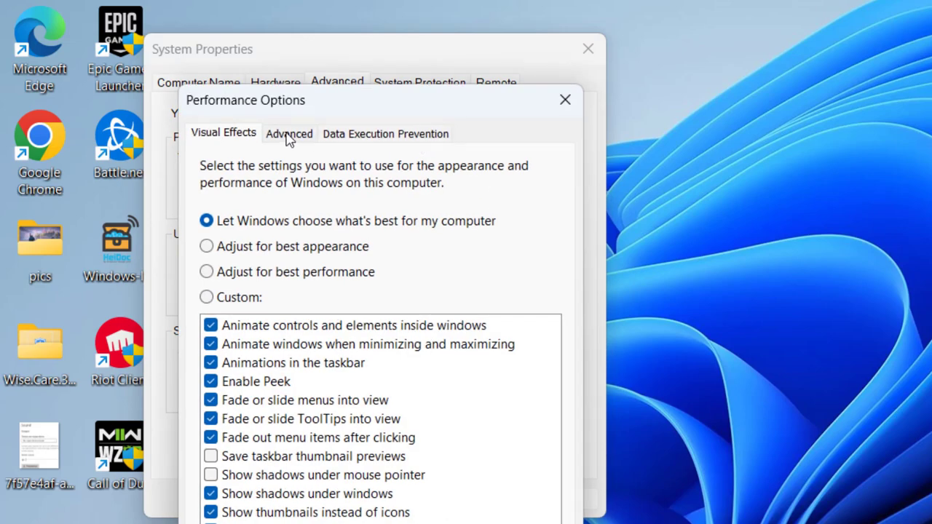
left_click(289, 135)
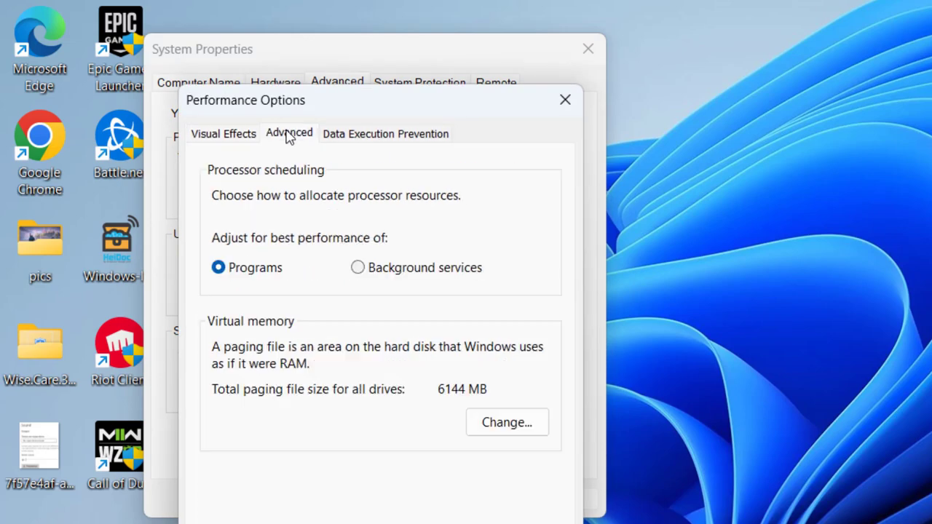
left_click(507, 423)
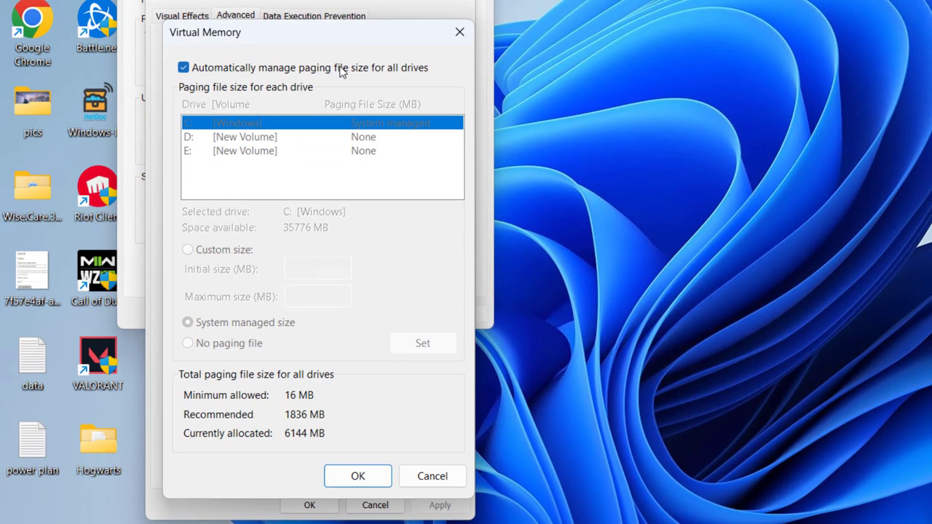
- Turn off automatic management and give drive C: a custom 8000–32000 MB paging file
left_click(270, 71)
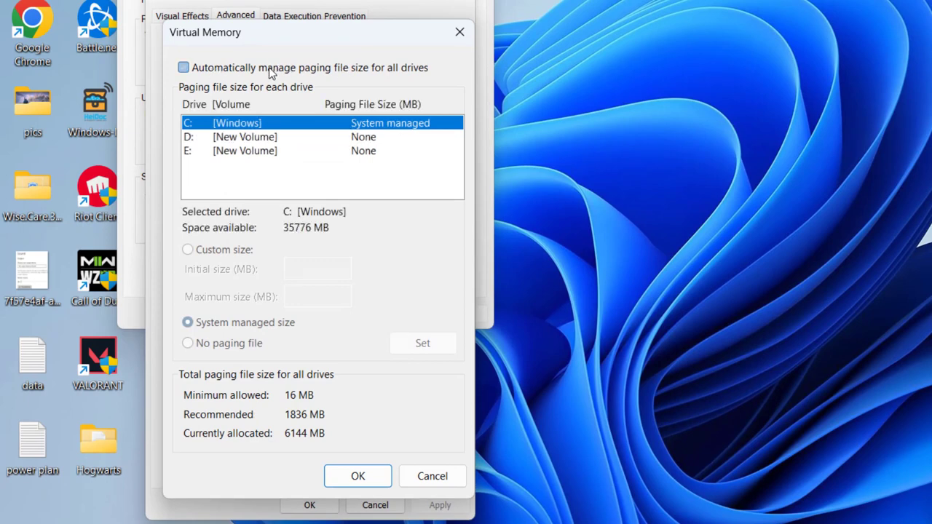
left_click(248, 139)
left_click(246, 151)
left_click(242, 125)
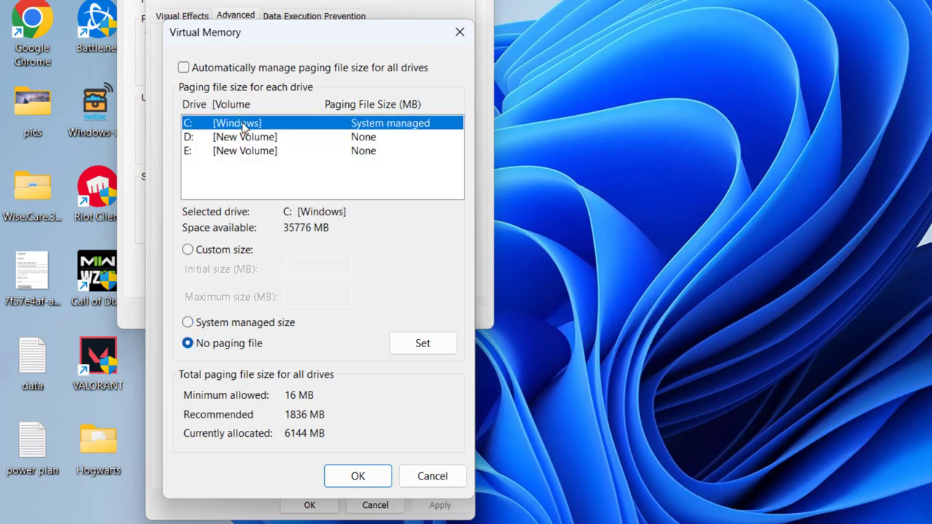
left_click(218, 249)
left_click(320, 265)
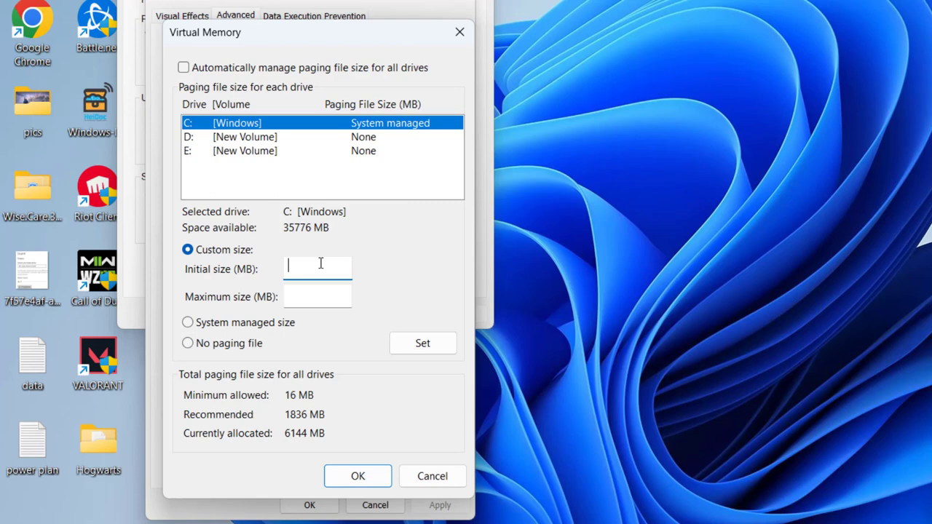
type("8000")
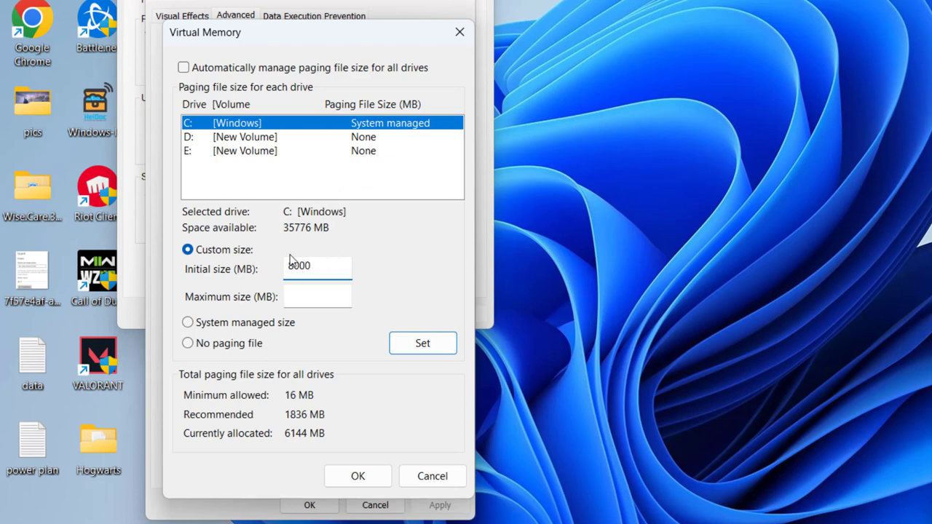
left_click(320, 297)
type("32000")
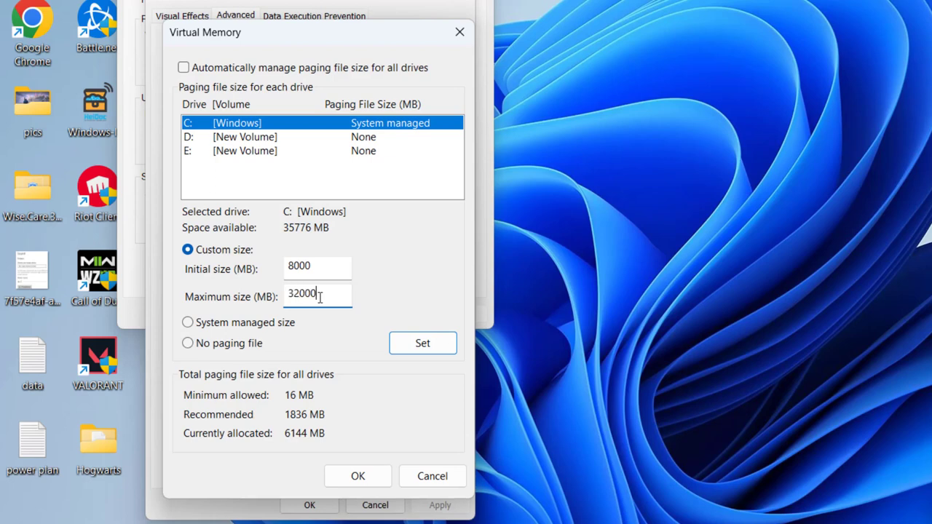
left_click(422, 352)
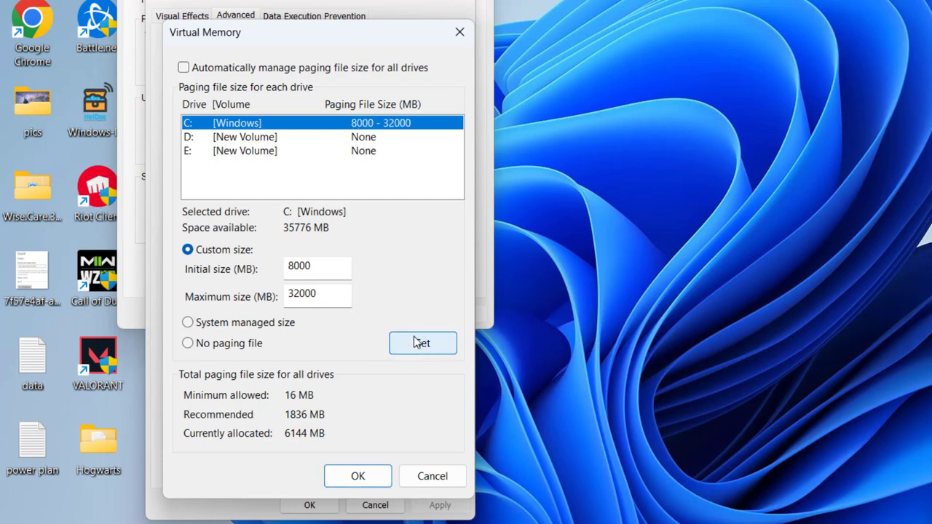
- Confirm the new virtual memory settings and close Performance Options and System Properties
left_click(355, 477)
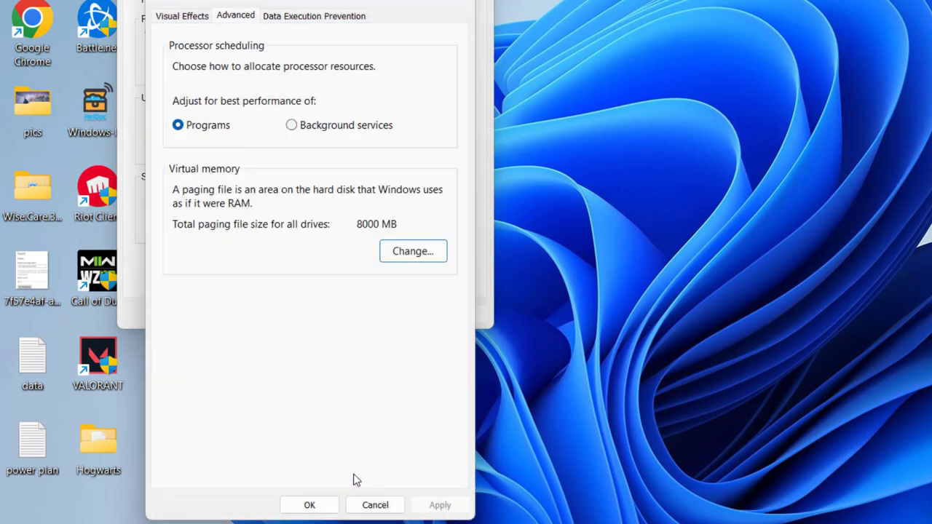
left_click(308, 506)
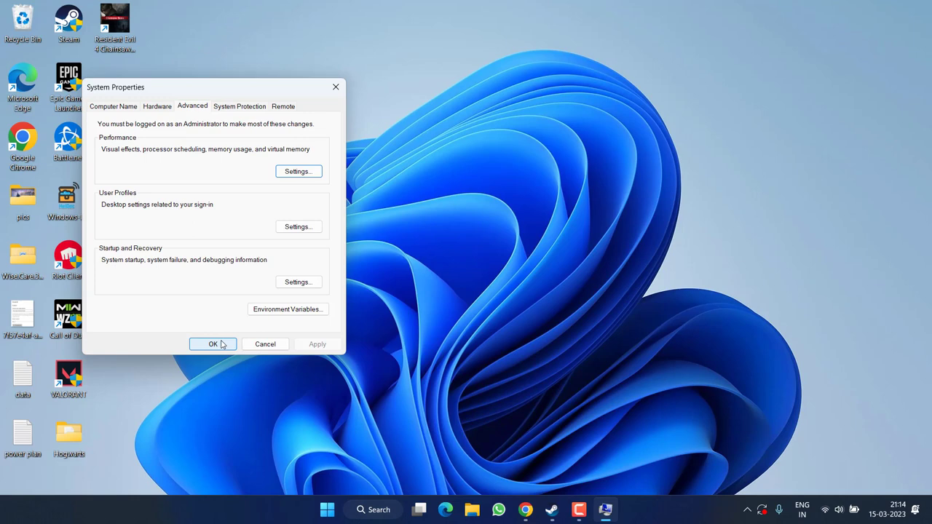
left_click(213, 343)
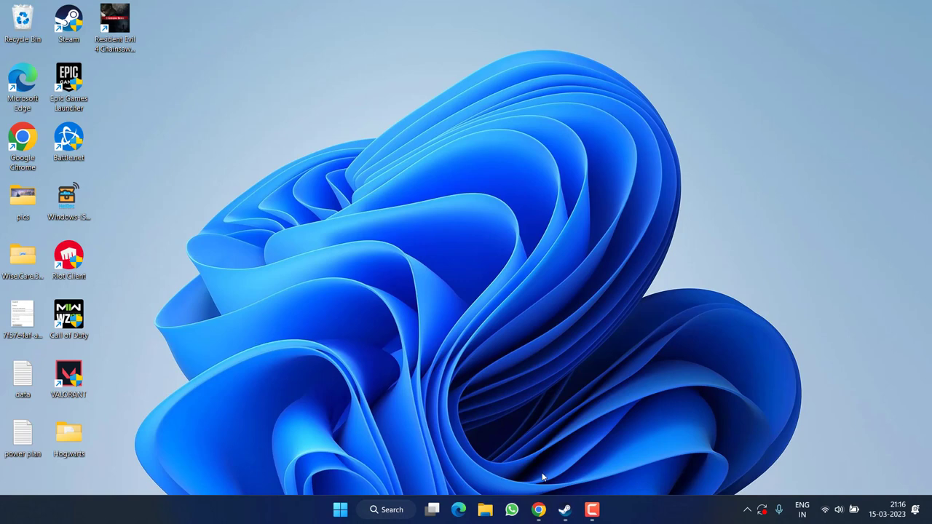
- Open Destiny 2's Properties from the Steam library
left_click(565, 509)
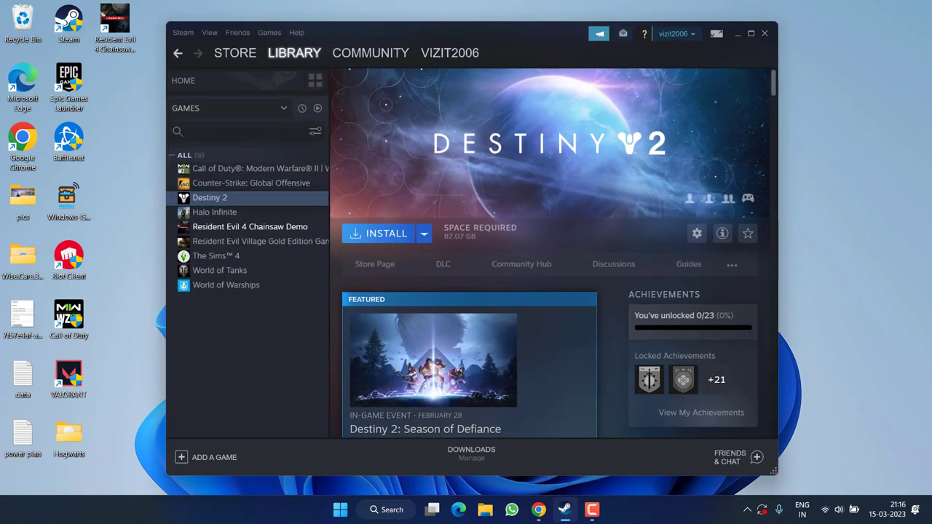
right_click(220, 202)
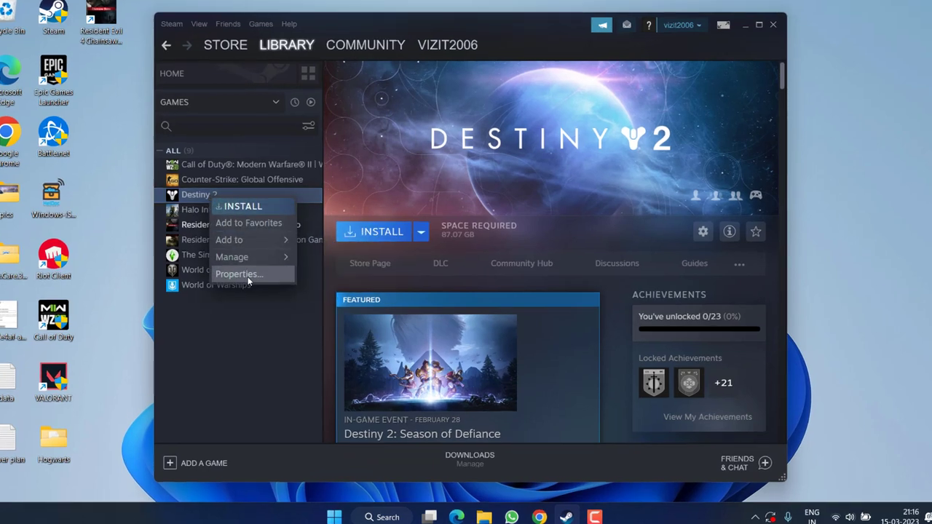
left_click(248, 274)
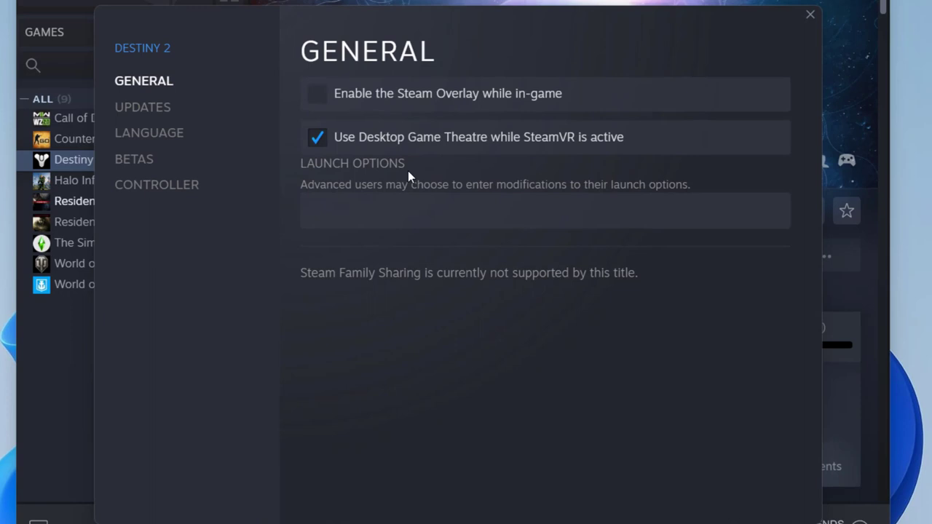
- Add -dx11 to Destiny 2's launch options, then close Properties and Steam
left_click(359, 215)
type("-dx11")
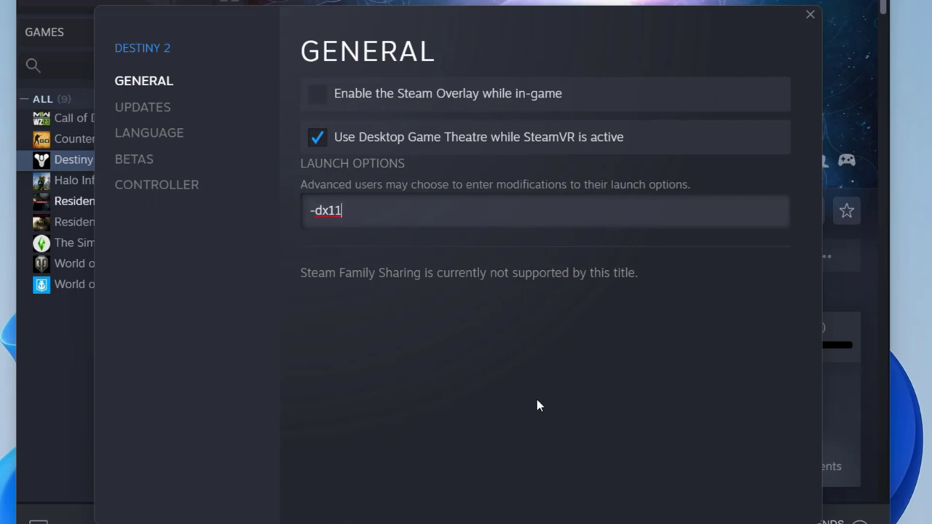
left_click(661, 503)
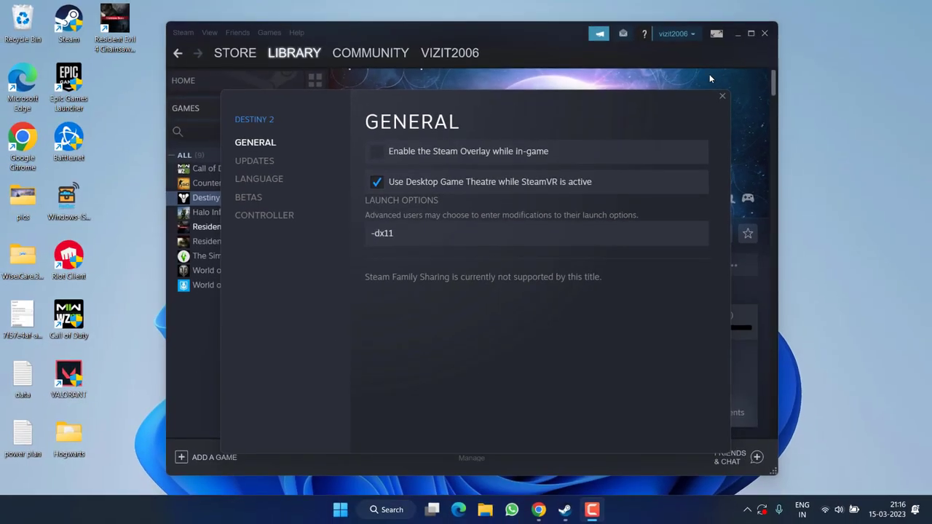
left_click(721, 96)
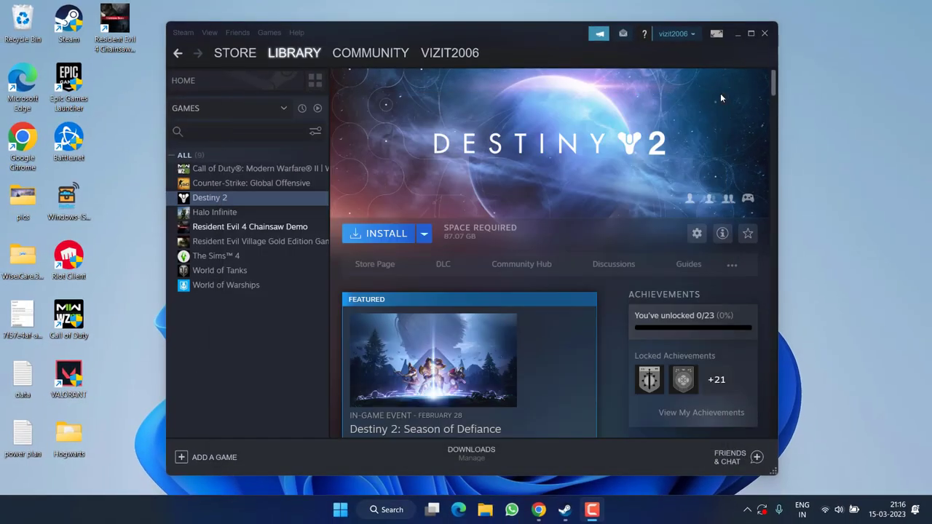
left_click(764, 33)
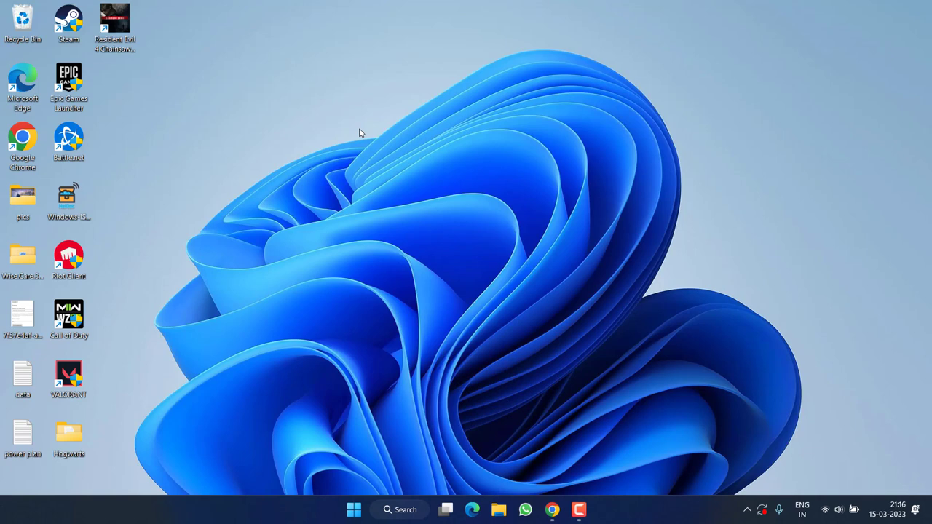